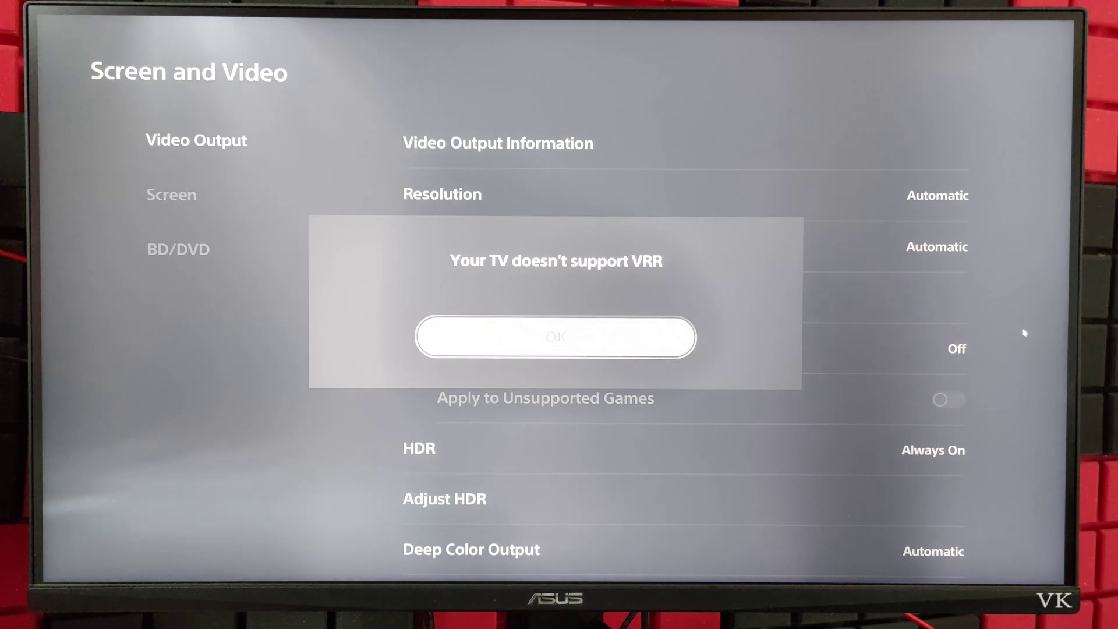
Step: Dismiss the 'TV doesn't support VRR' warning, leaving VRR Off, and open the monitor's Gaming menu
key("Return")
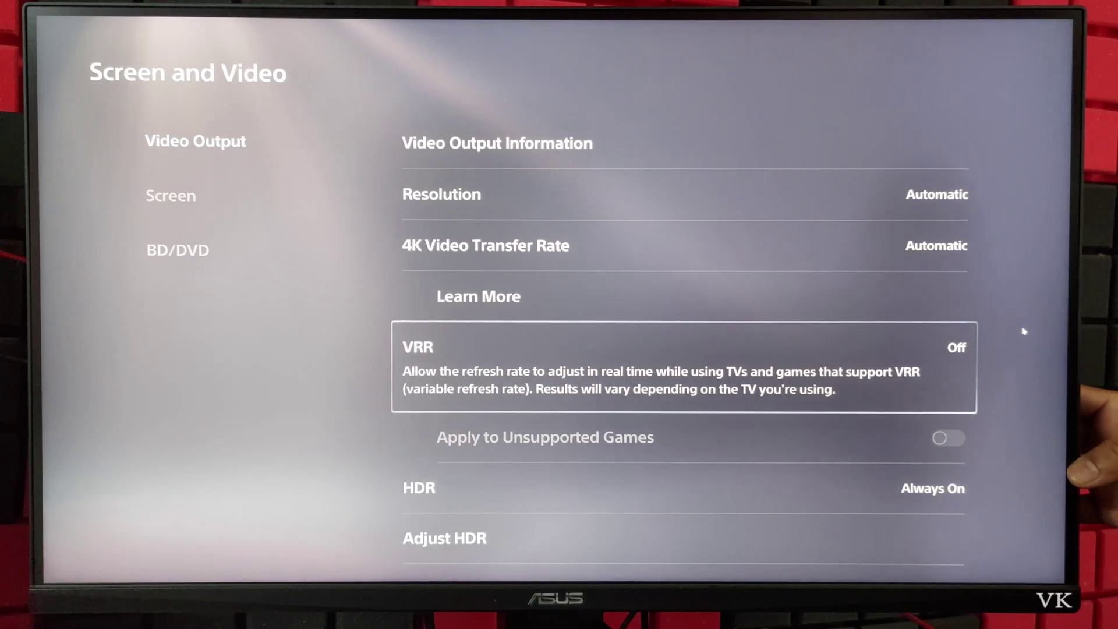
key("Return")
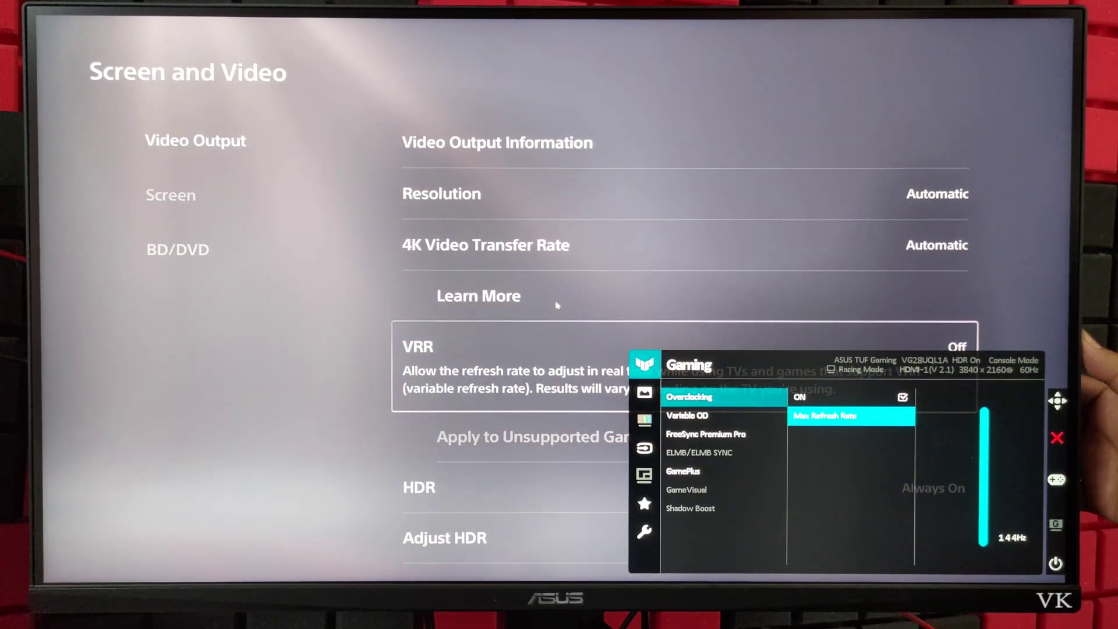
Step: Exit the monitor menu and set VRR to Automatic, dismissing the unsupported-TV warning
key("Left")
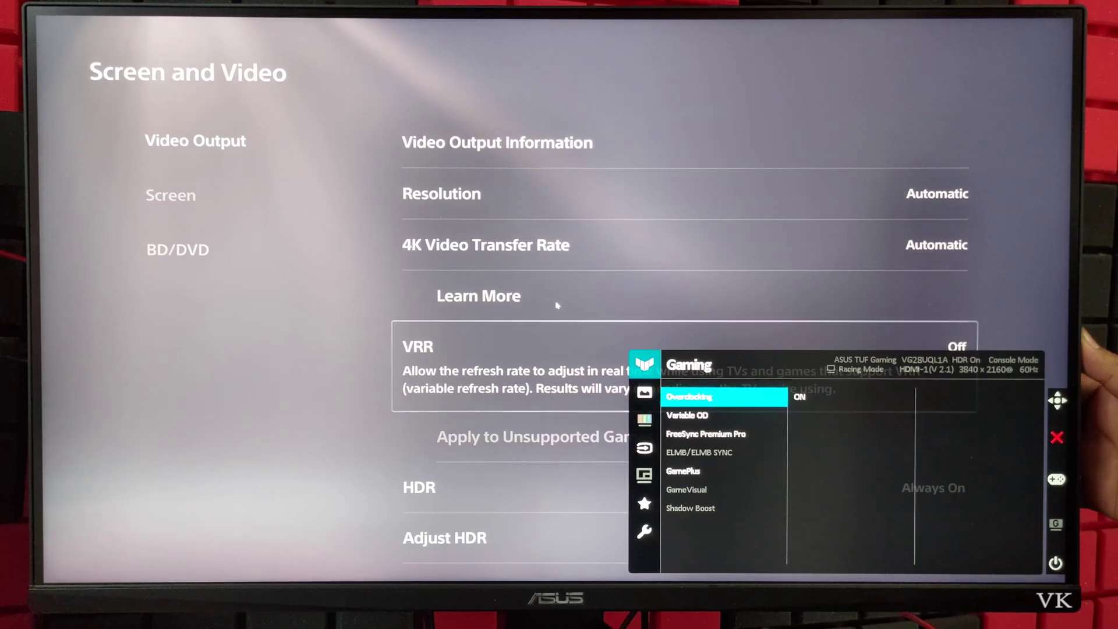
key("Left")
key("Left")
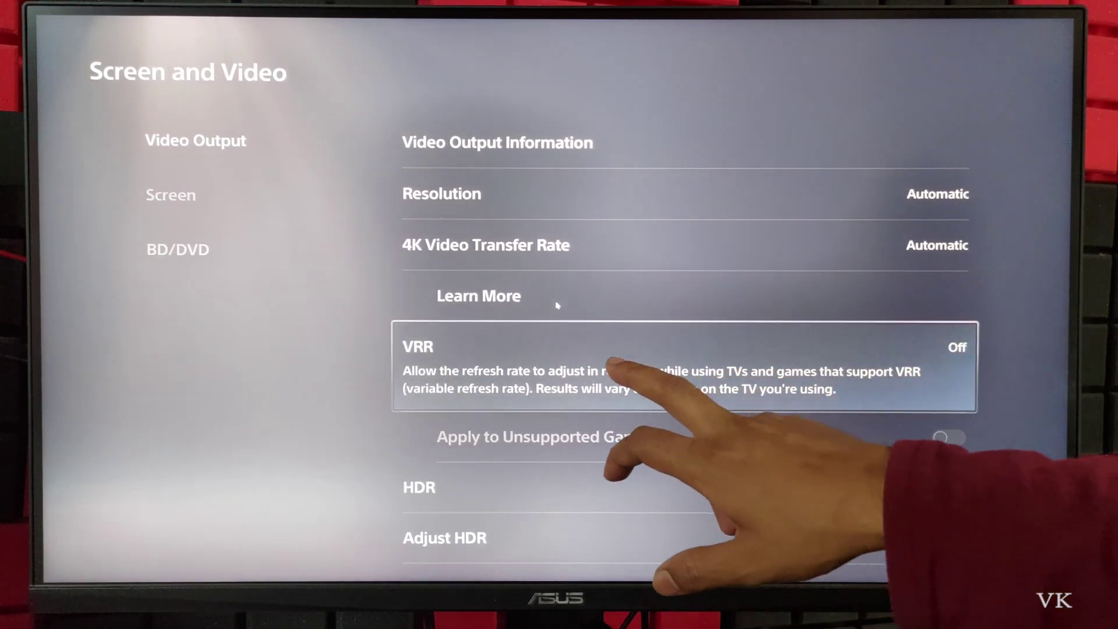
key("Return")
key("Down")
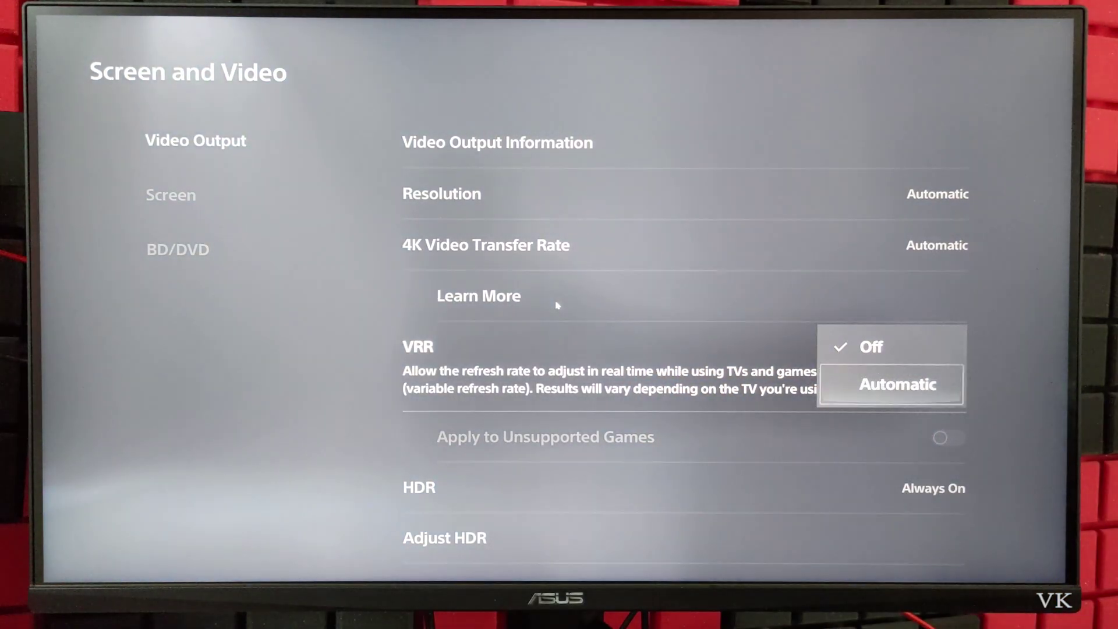
key("Return")
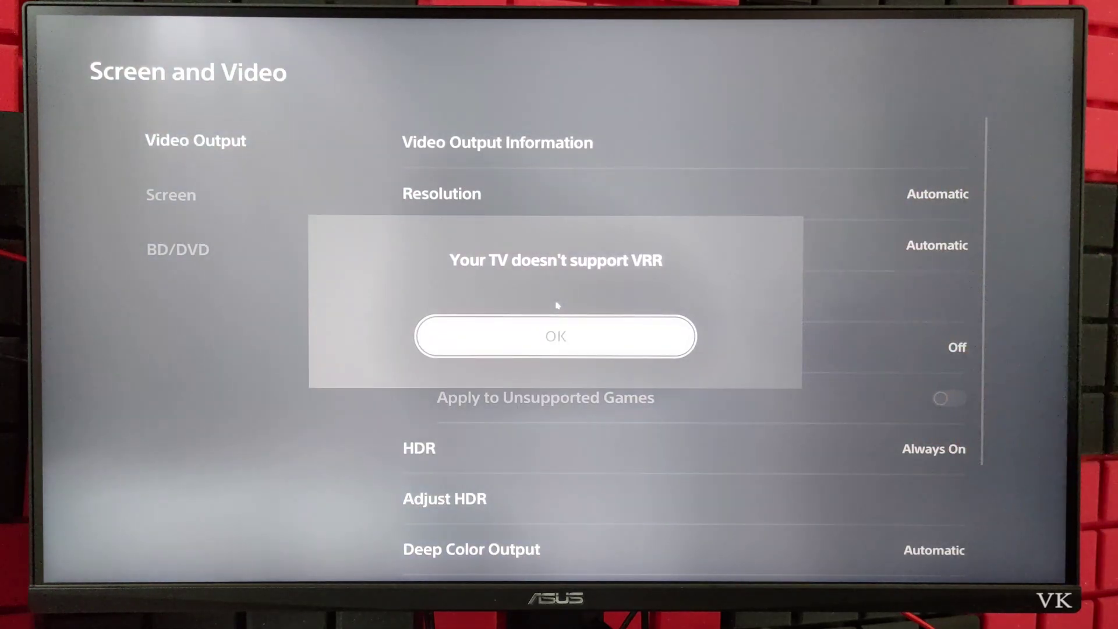
key("Return")
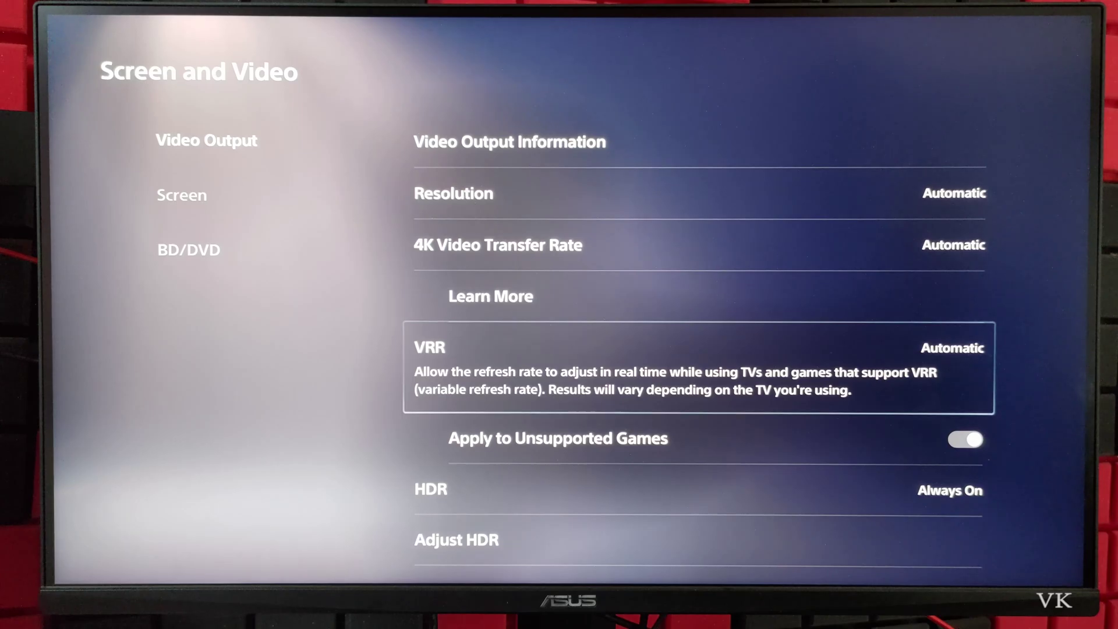
Step: Toggle Apply to Unsupported Games off and back on, then go to the home screen
key("Down")
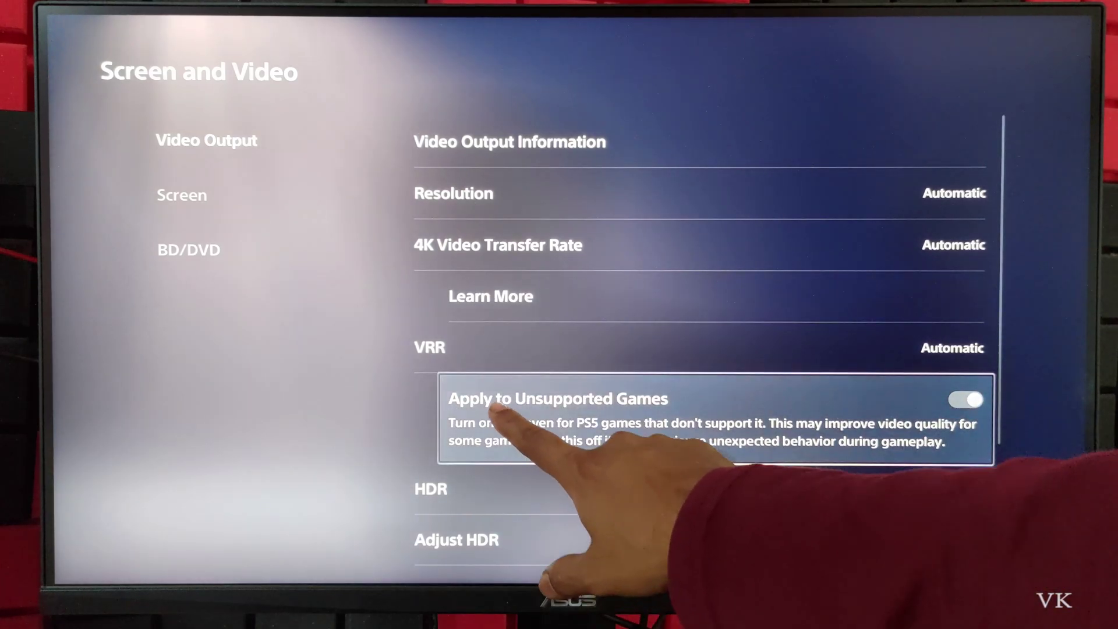
key("Return")
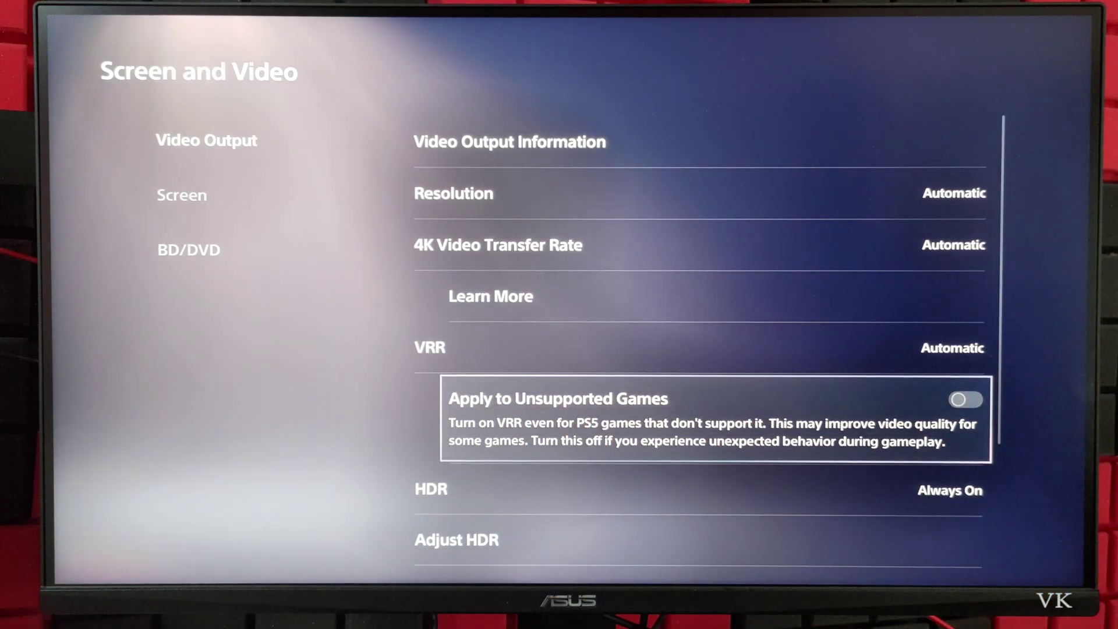
key("Return")
key("Up")
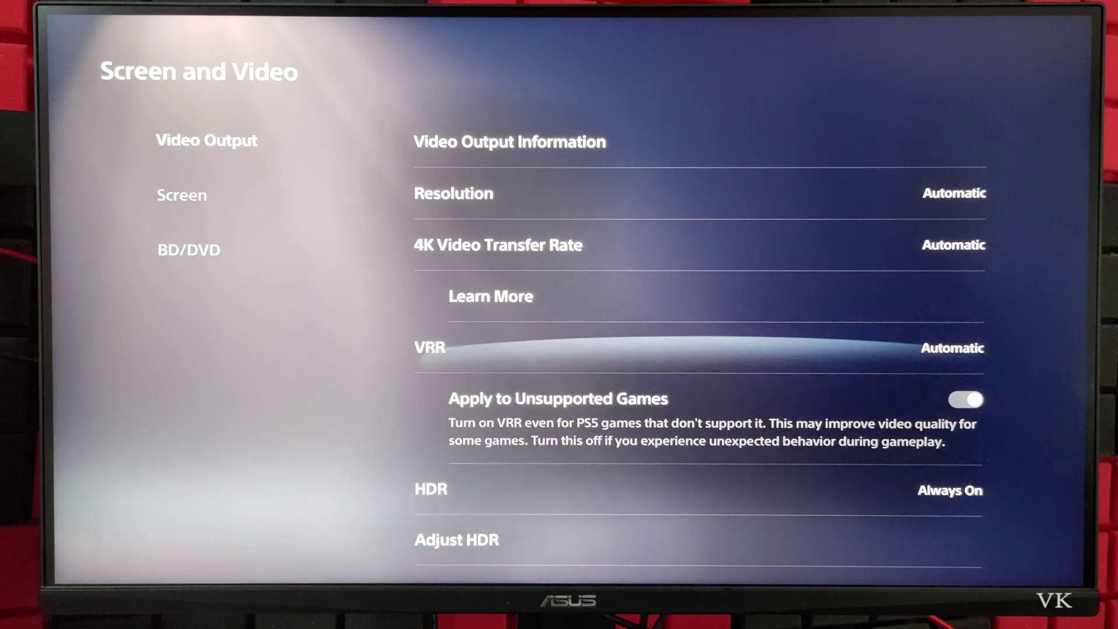
key("Down")
key("Escape")
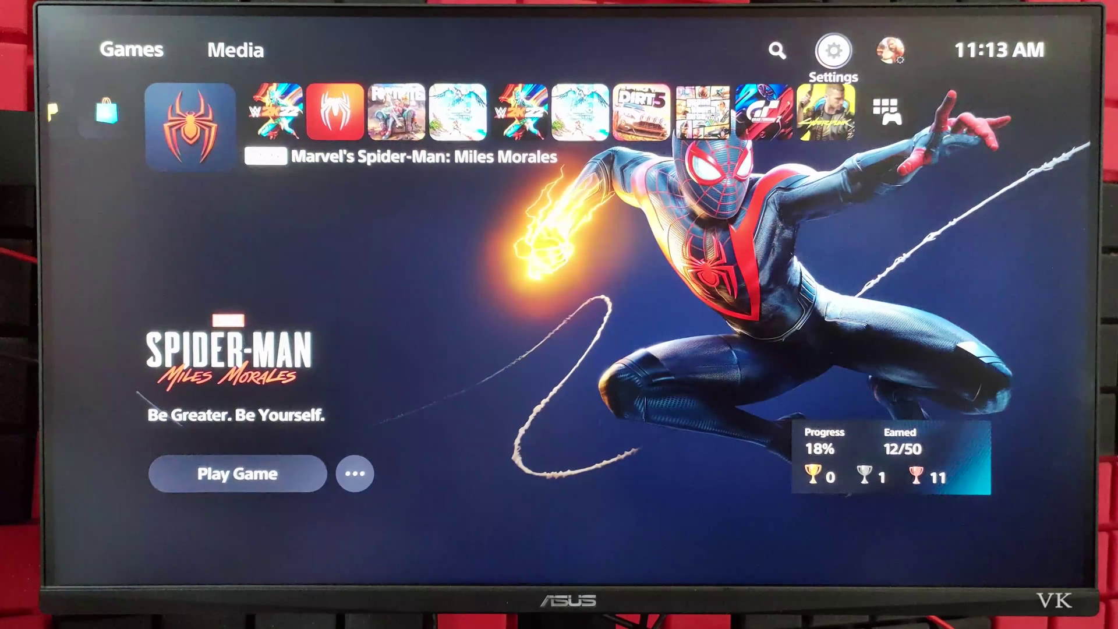
Step: Launch Marvel's Spider-Man Remastered and back out of the save slots to the main menu
key("Right")
key("Right")
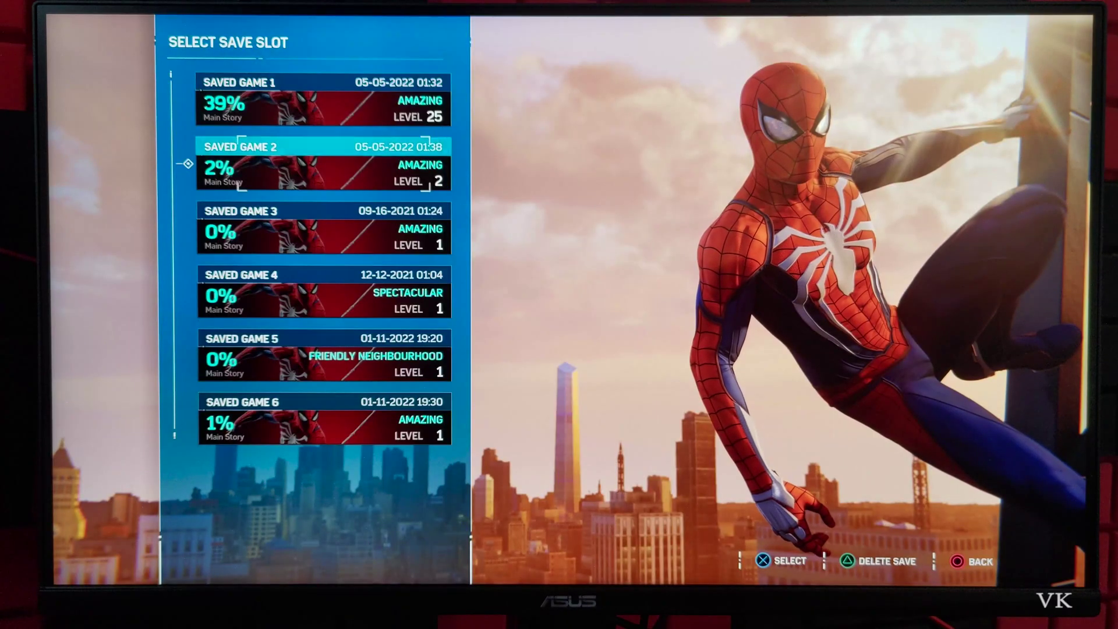
key("Up")
key("Down")
key("Escape")
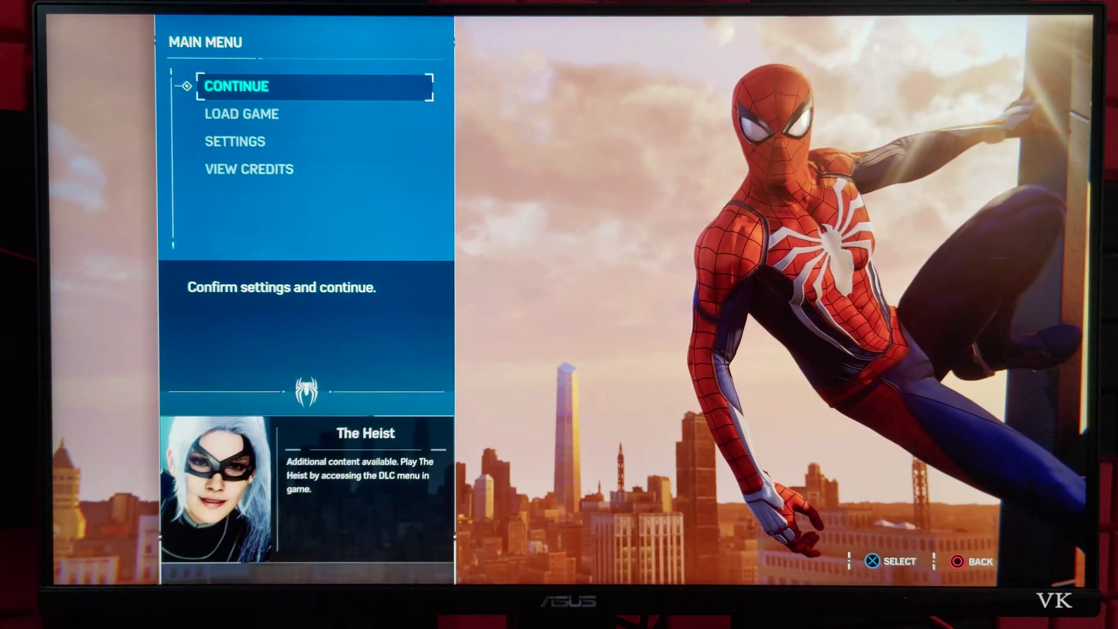
Step: In game Settings, cycle 120 Hz Display Mode Off and back to Auto, then return to the main menu
key("Down")
key("Down")
key("Return")
key("Down")
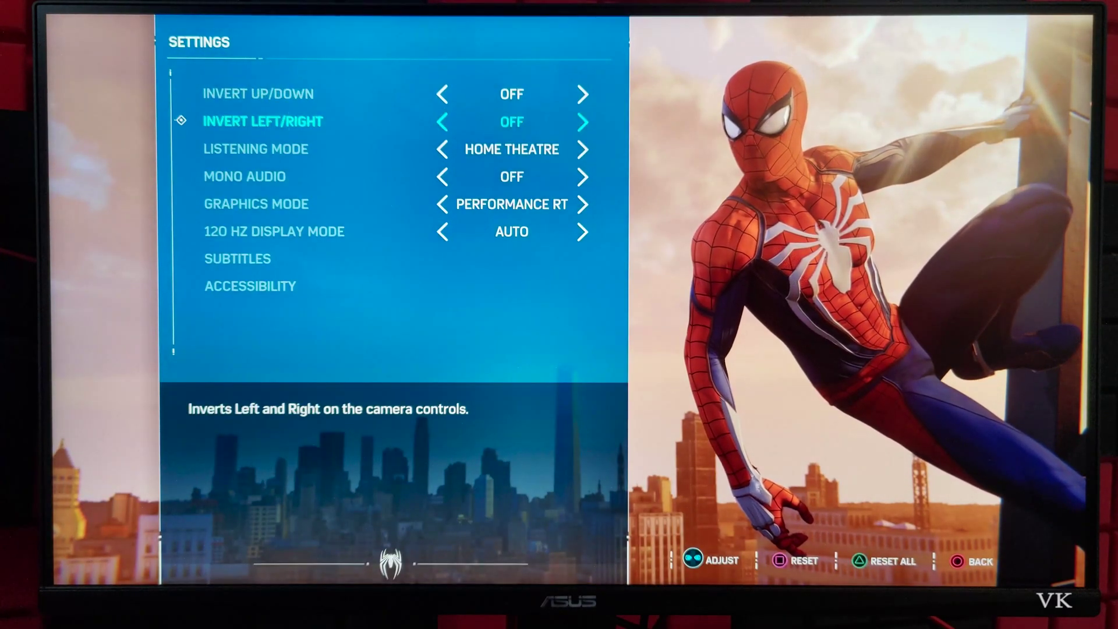
key("Down")
key("Down")
key("Down")
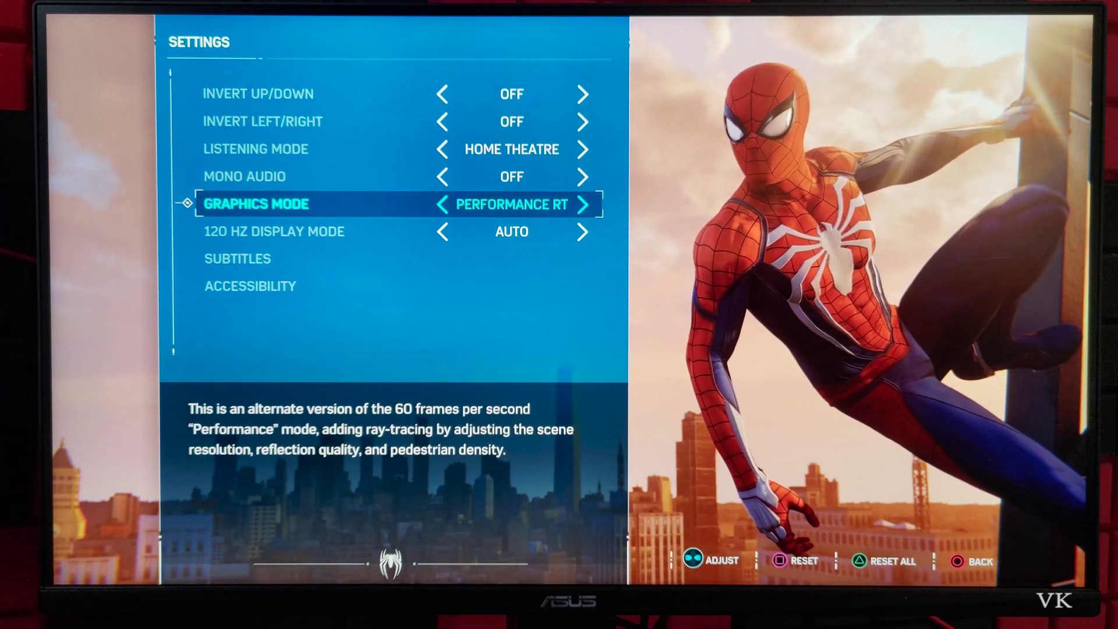
key("Down")
key("Left")
key("Up")
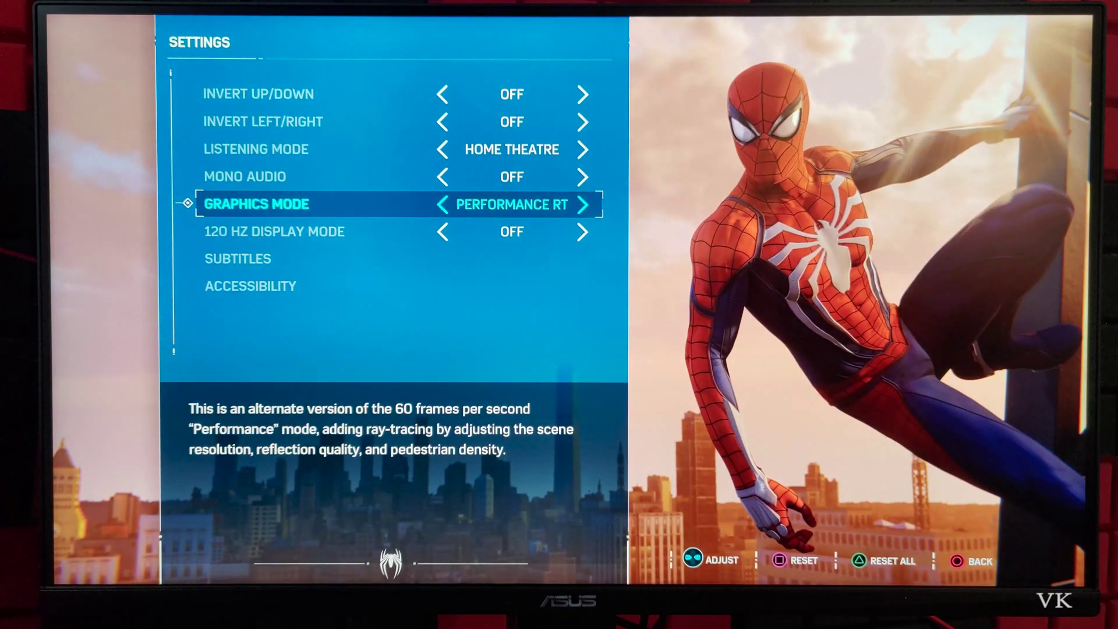
key("Down")
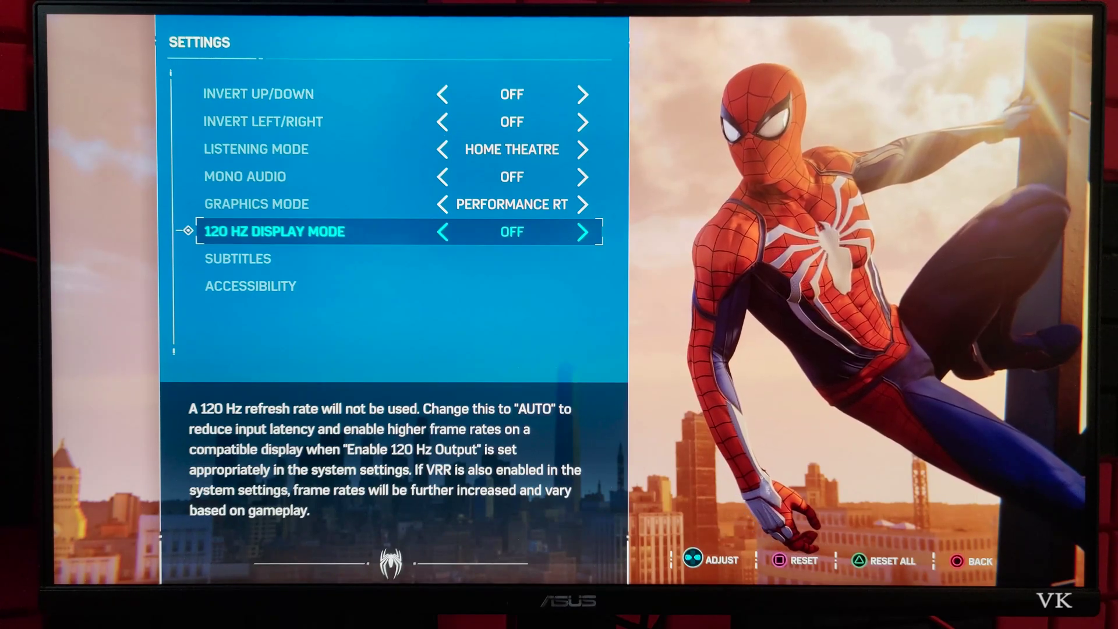
key("Right")
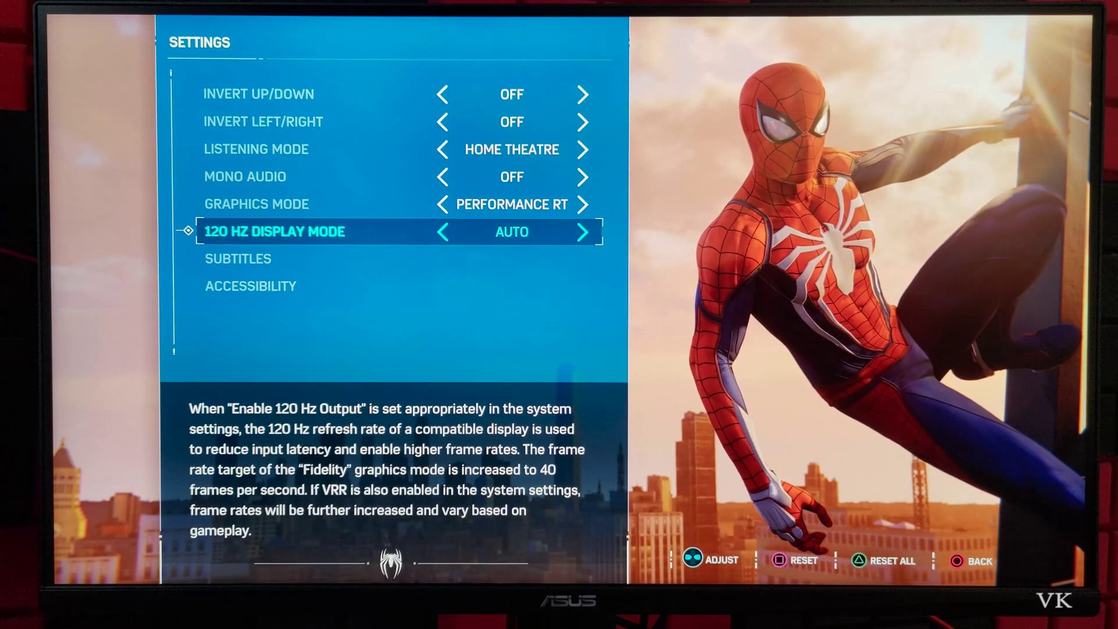
key("Escape")
key("Up")
key("Up")
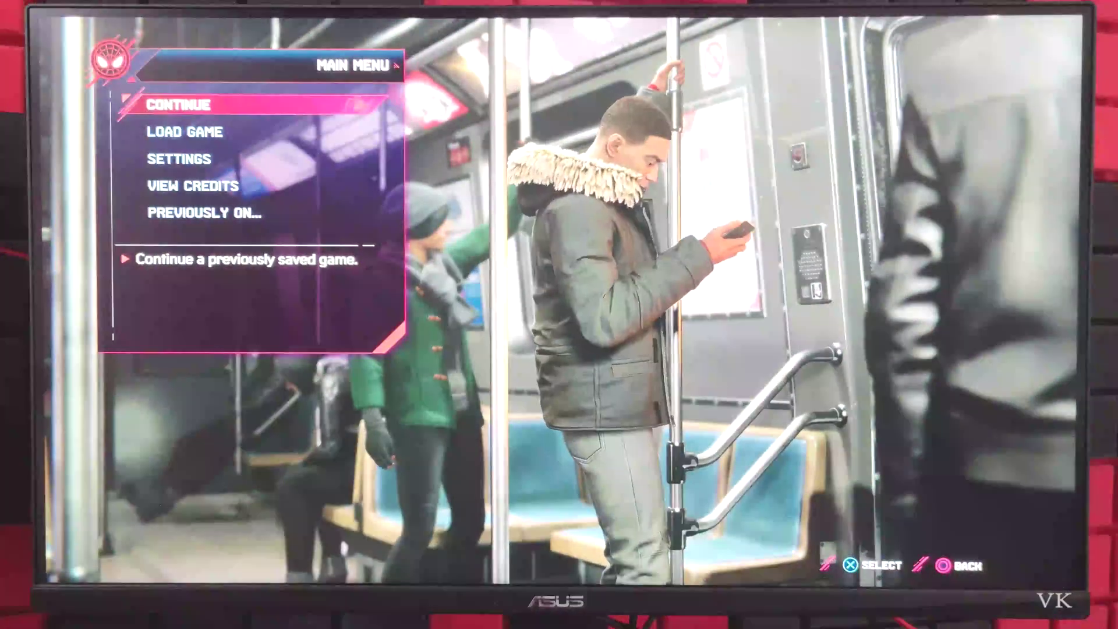
Step: Cycle Miles Morales' 120 Hz Display Mode Off and back to Auto, then load a save
key("Down")
key("Down")
key("Return")
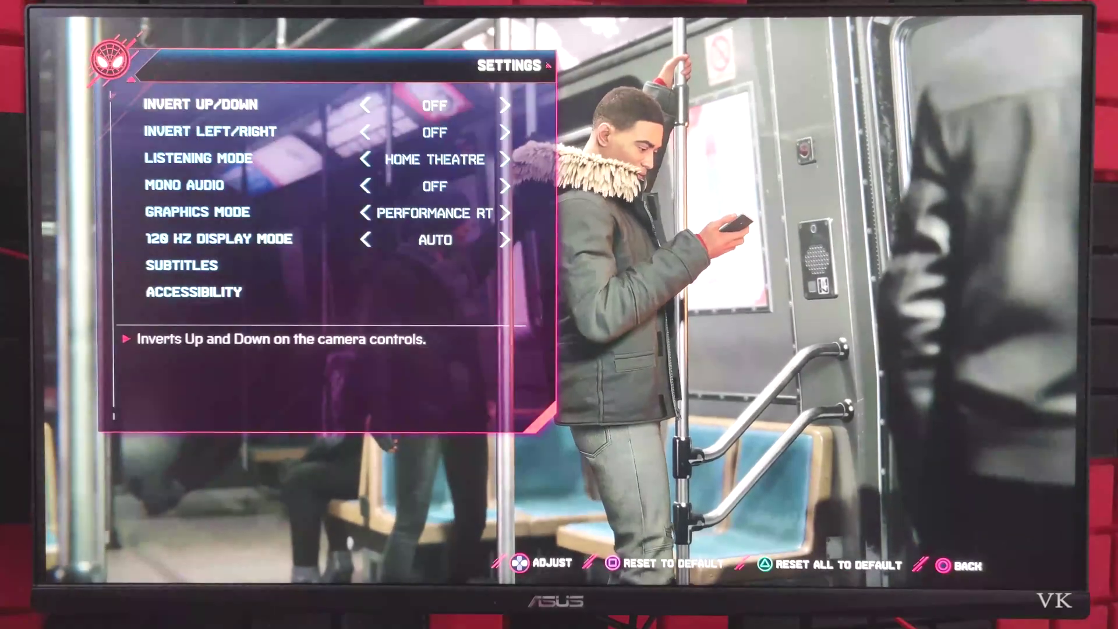
key("Down")
key("Down")
key("Down")
key("Down")
key("Down")
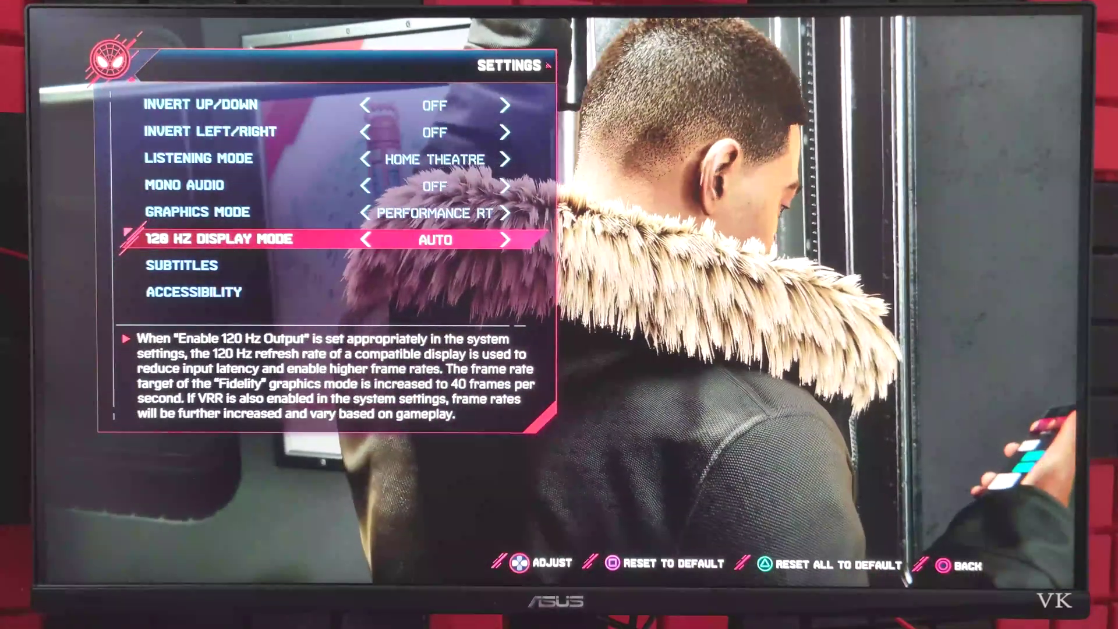
key("Left")
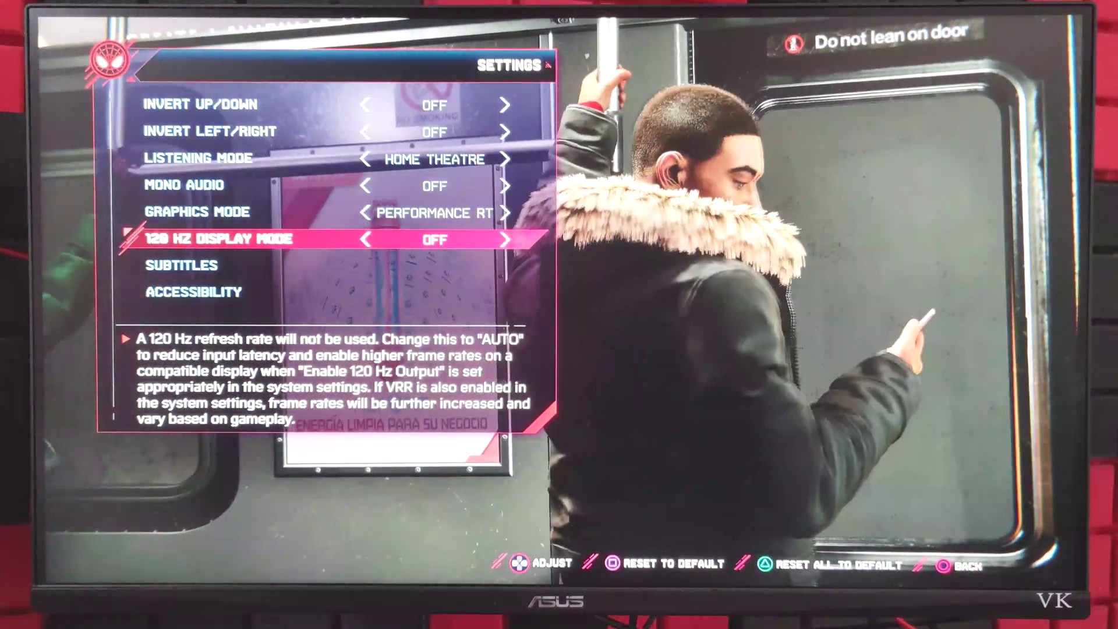
key("Up")
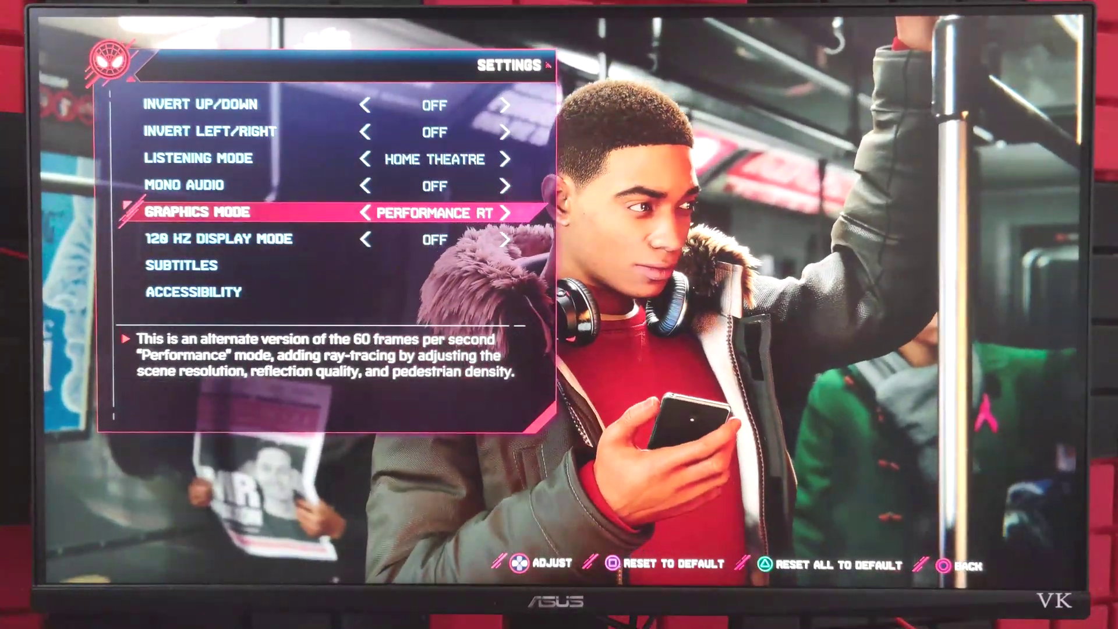
key("Down")
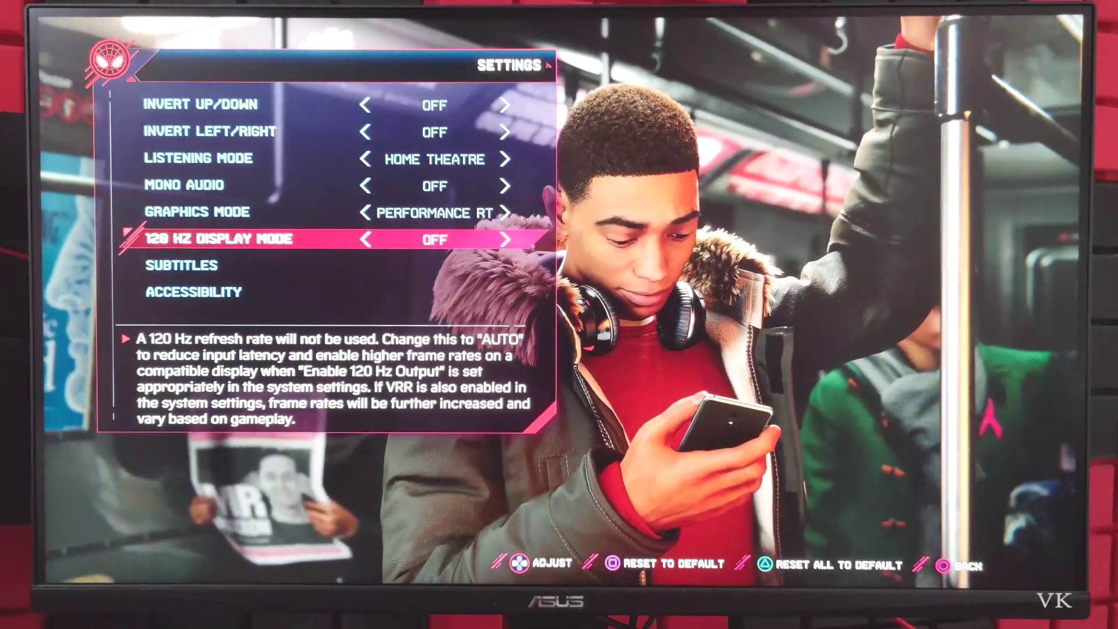
key("Right")
key("Escape")
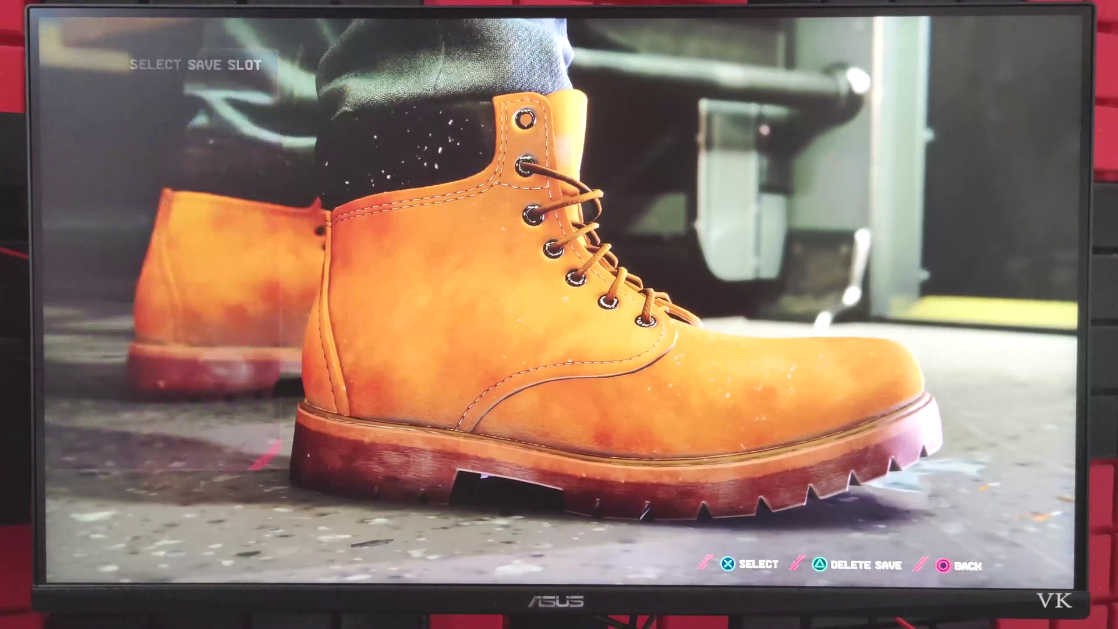
key("Escape")
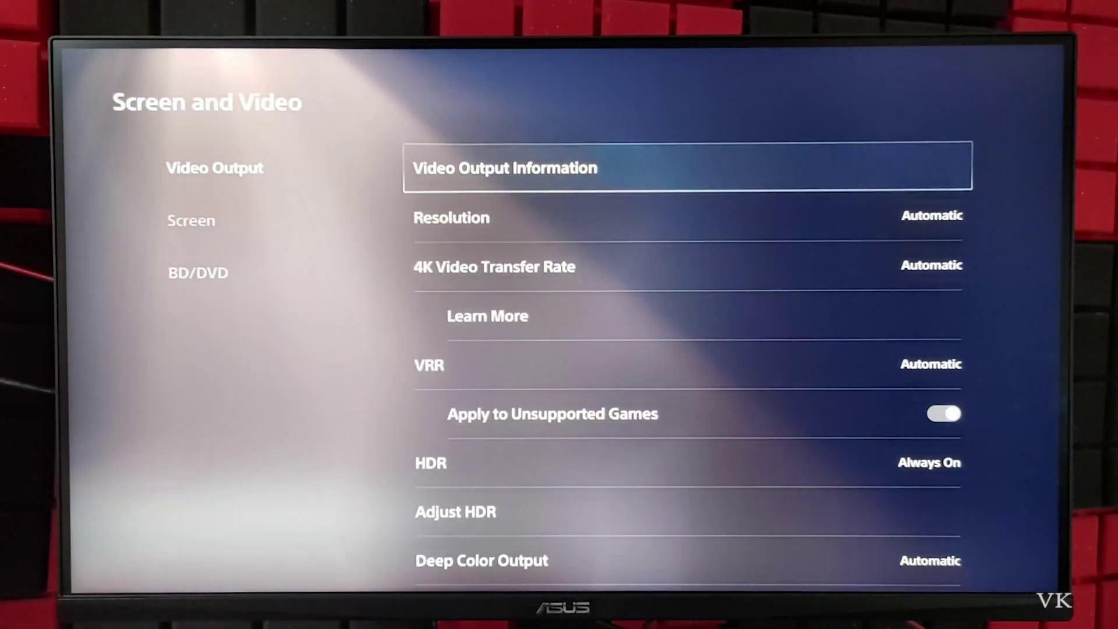
Step: Open Video Output Information, showing 3840×2160 output with VRR at 48–120 Hz
key("Return")
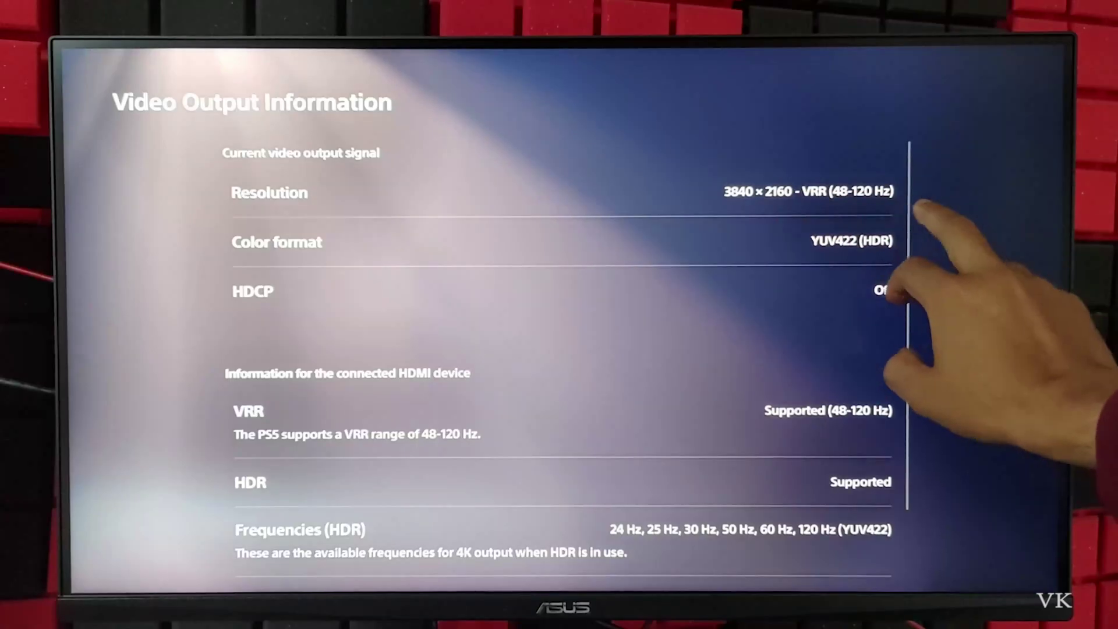